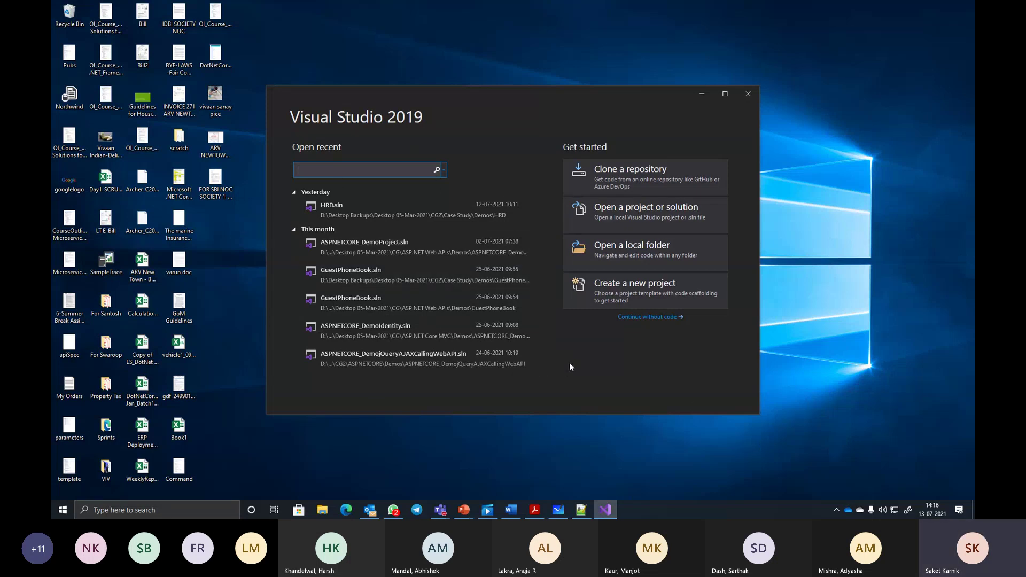
- Start creating a new project and look through the recent project templates
click(646, 282)
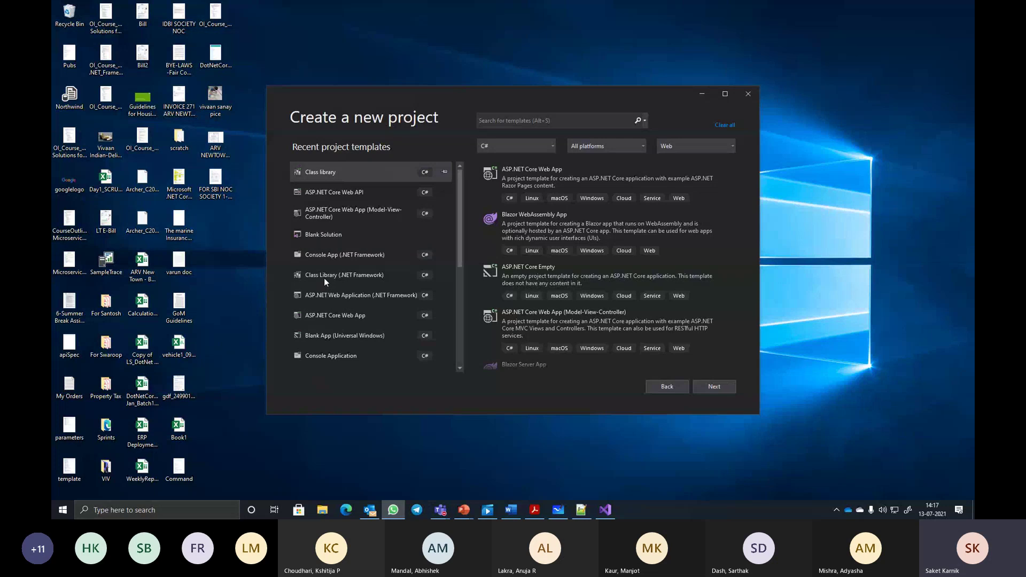
scroll(451, 308, down, 3)
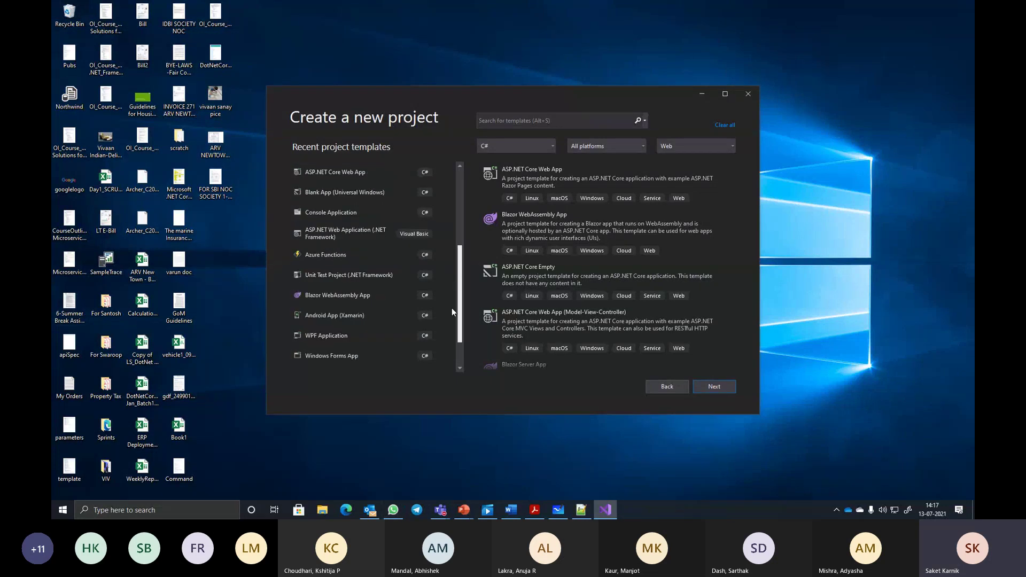
scroll(451, 308, down, 1)
scroll(451, 321, up, 5)
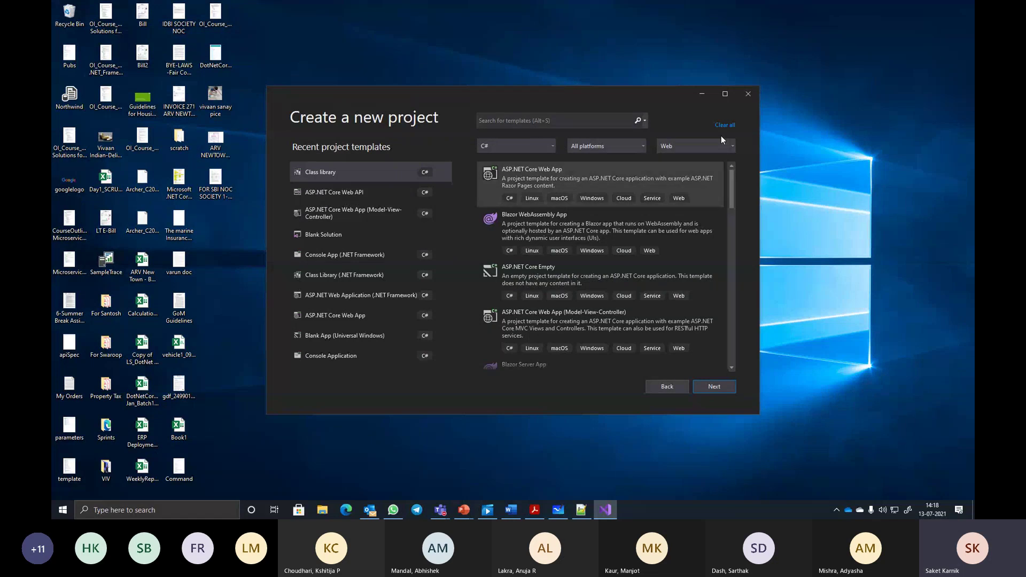
- Filter the project templates to the C# language, Windows platform and Console project type
click(551, 146)
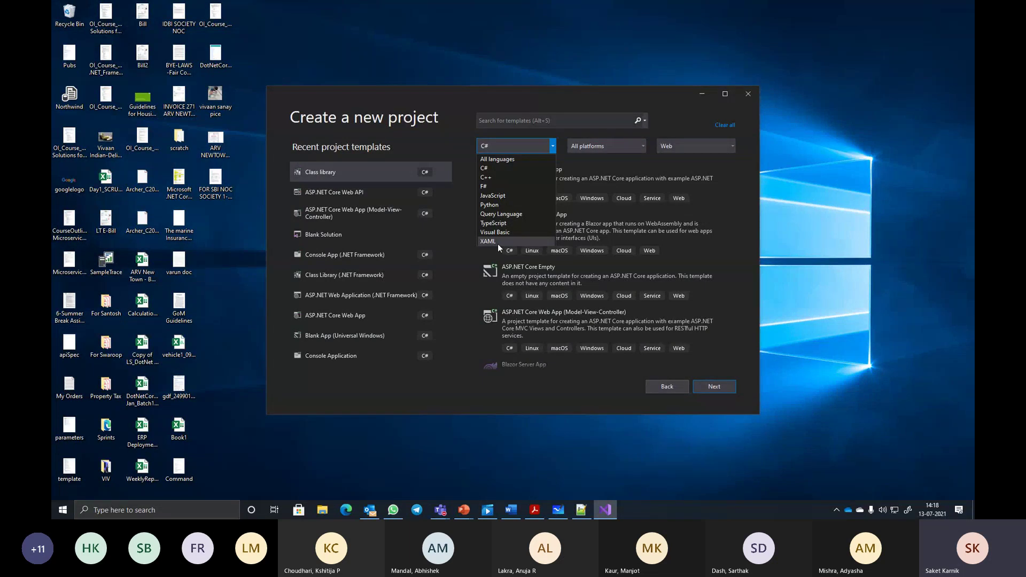
click(487, 169)
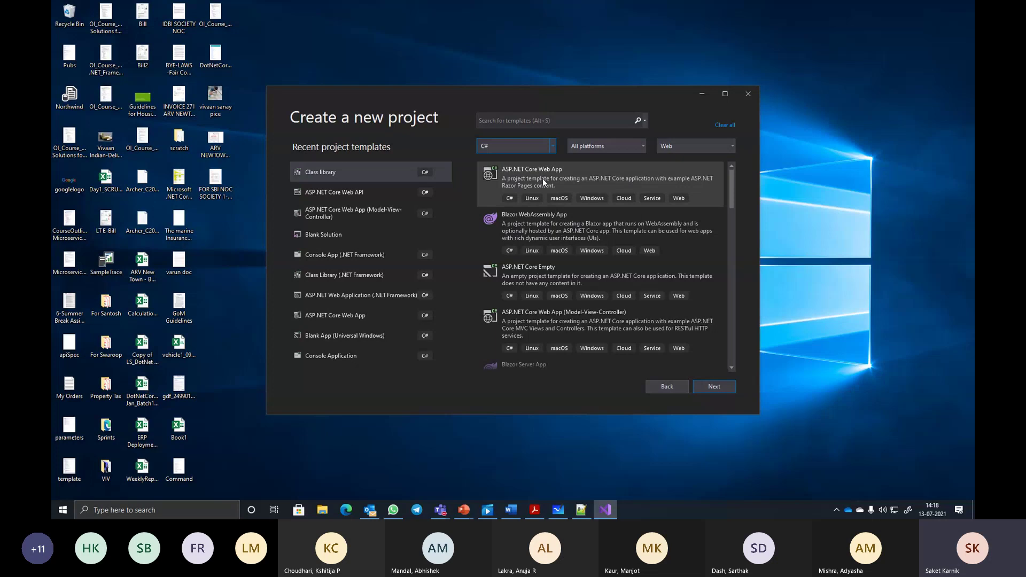
click(620, 147)
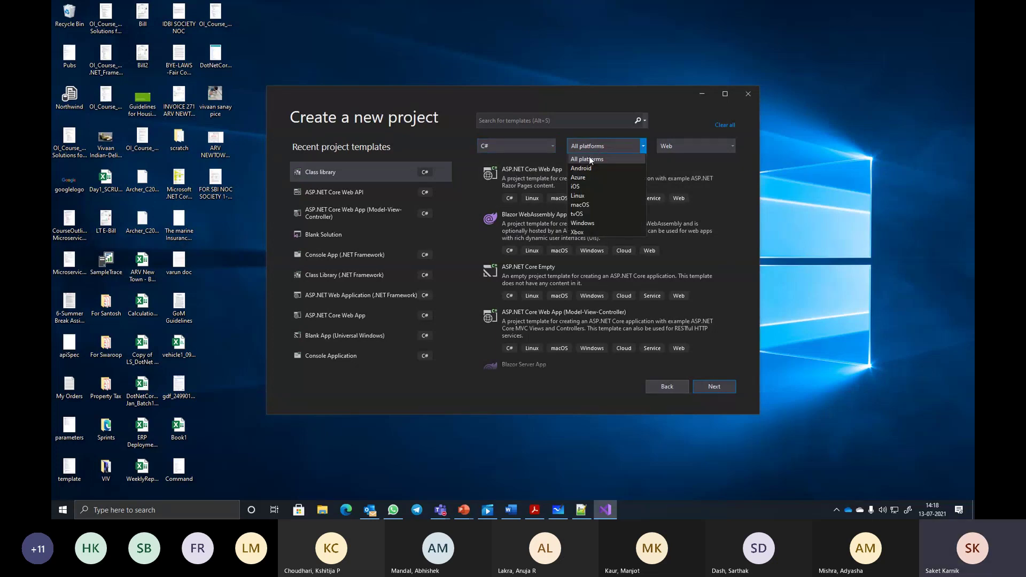
click(585, 223)
click(707, 148)
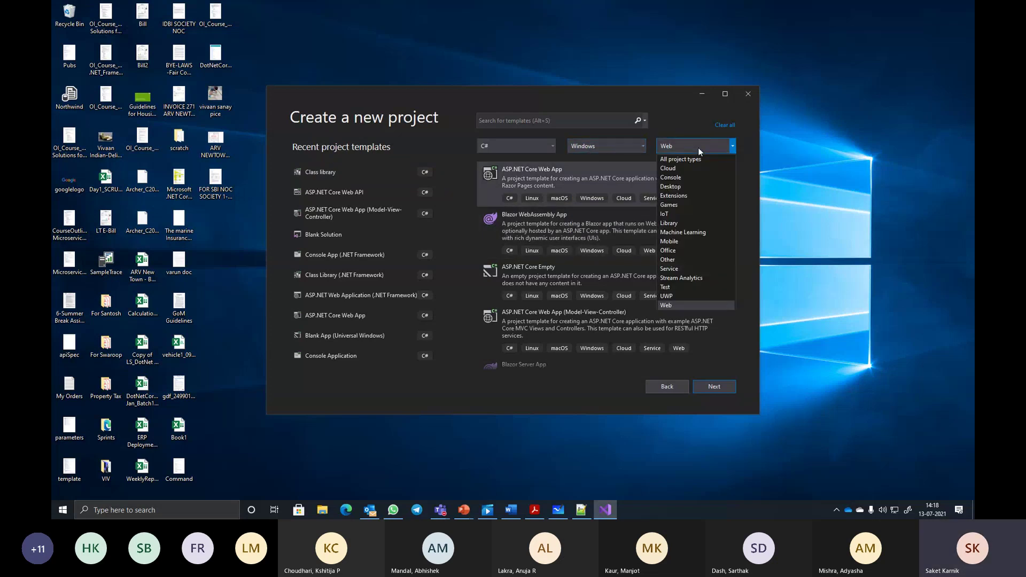
click(675, 178)
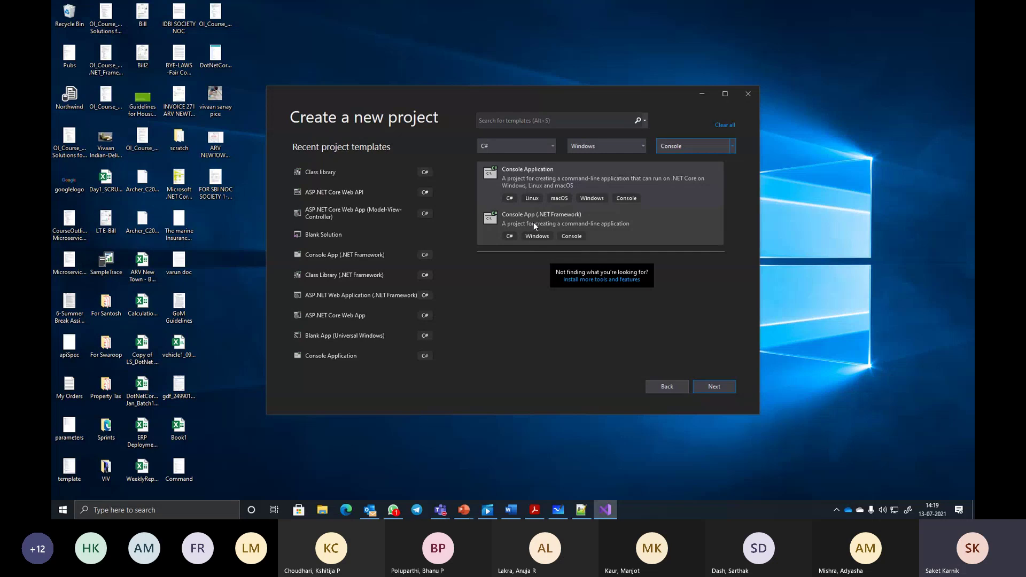
- Choose the Console App (.NET Framework) template and proceed to the project configuration
click(524, 172)
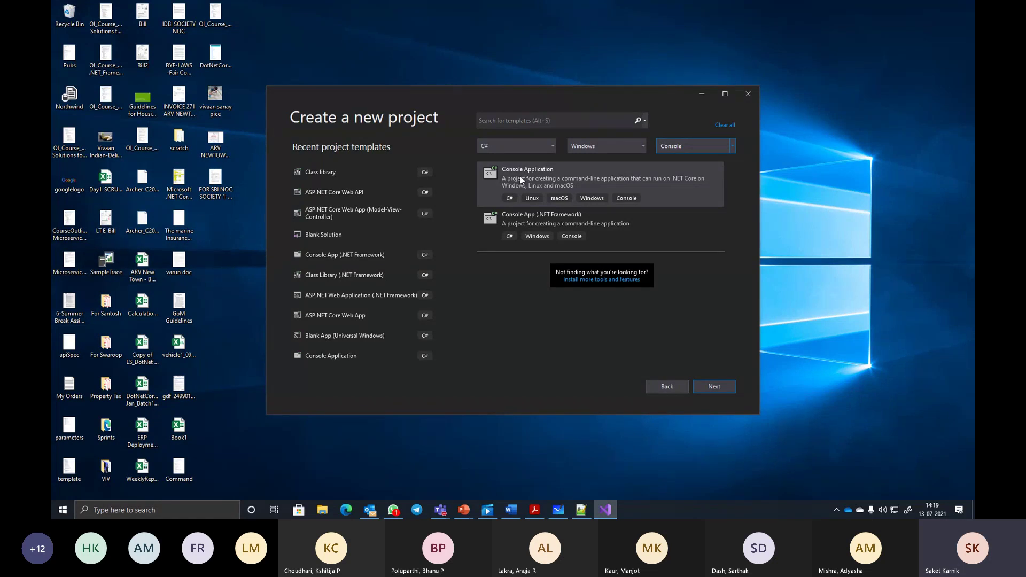
click(556, 221)
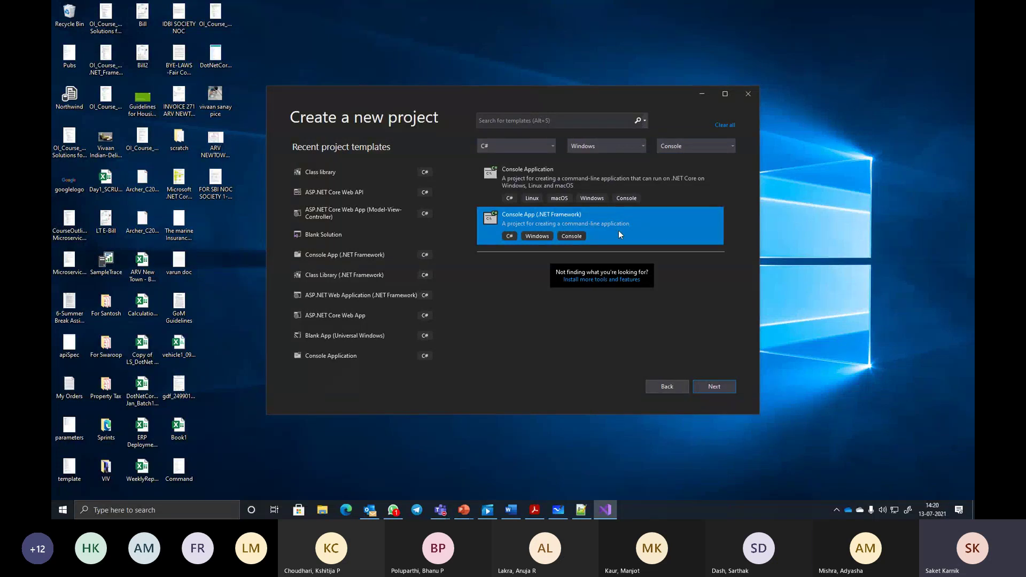
click(716, 385)
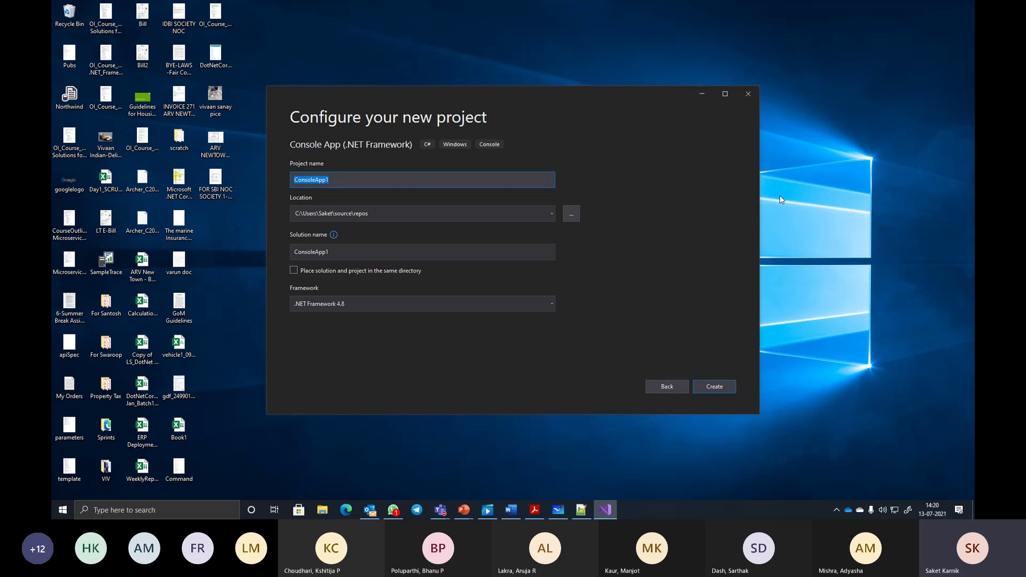
- Name the new project CS_DemoMethods
text(CS_Demo)
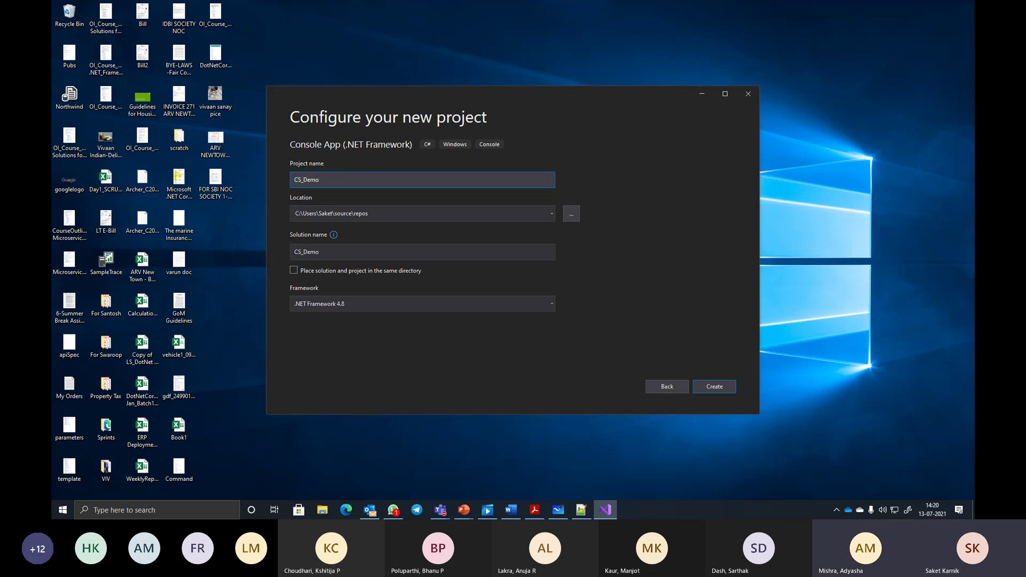
key(alt+Tab)
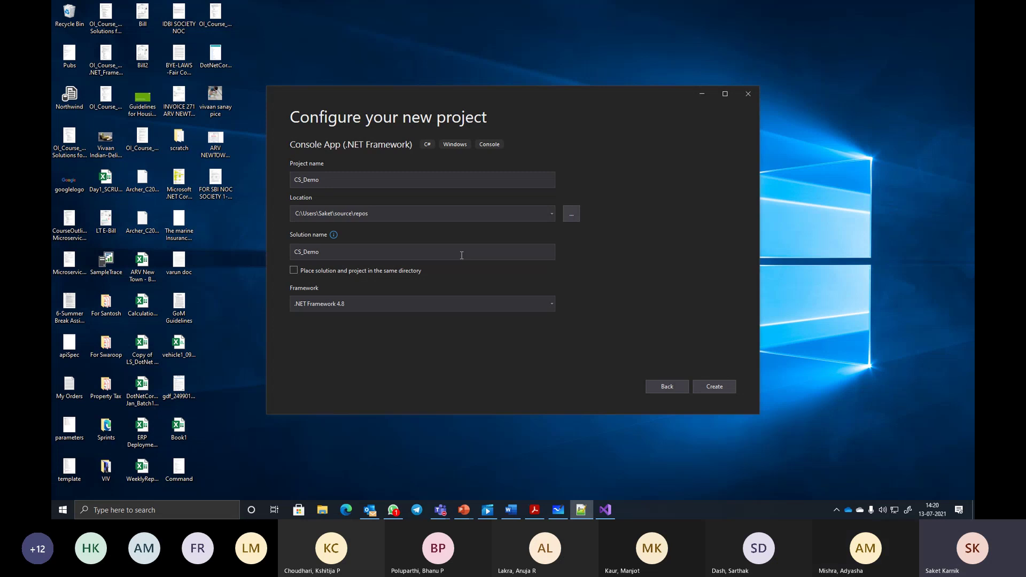
click(340, 183)
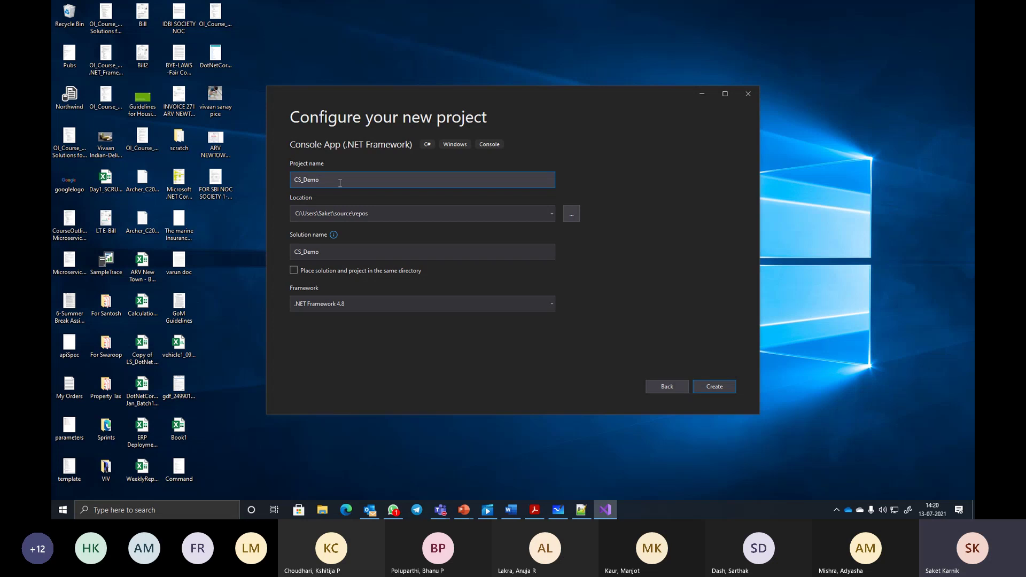
text(Methods)
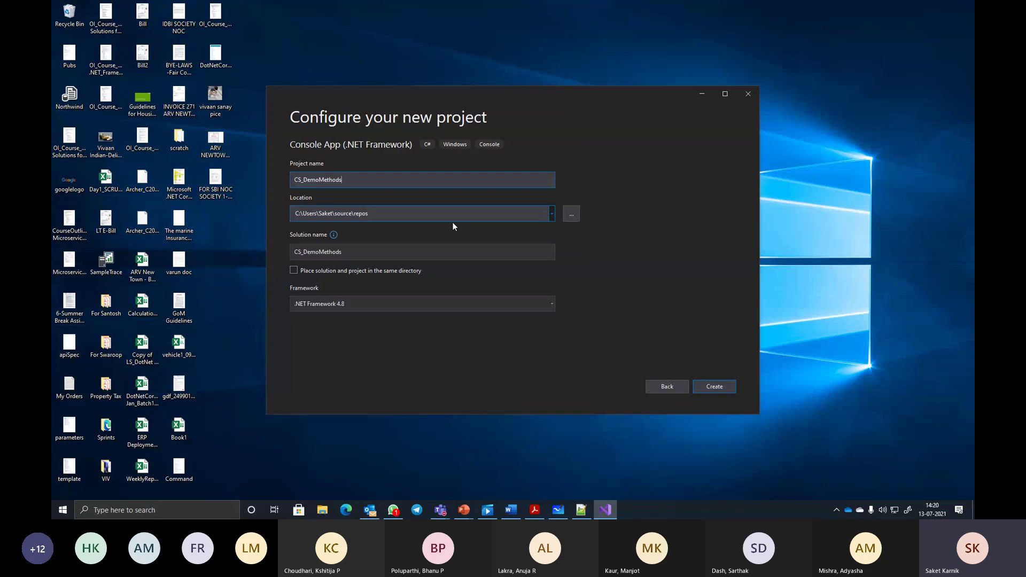
- Set the project location to the folder D:\Desktop Backups\Desktop 05-Mar-2021\Providence\Demos
click(573, 215)
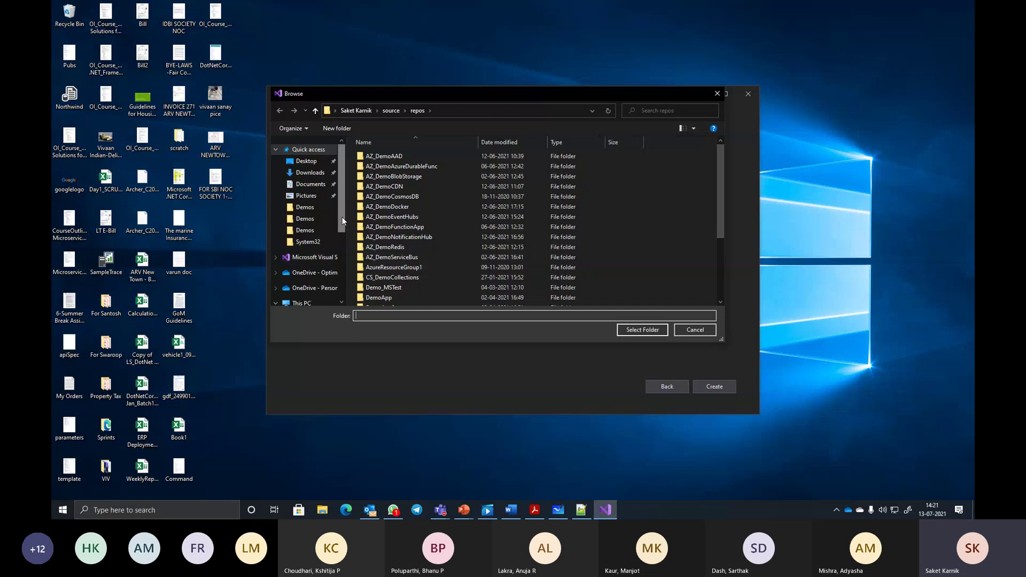
click(313, 302)
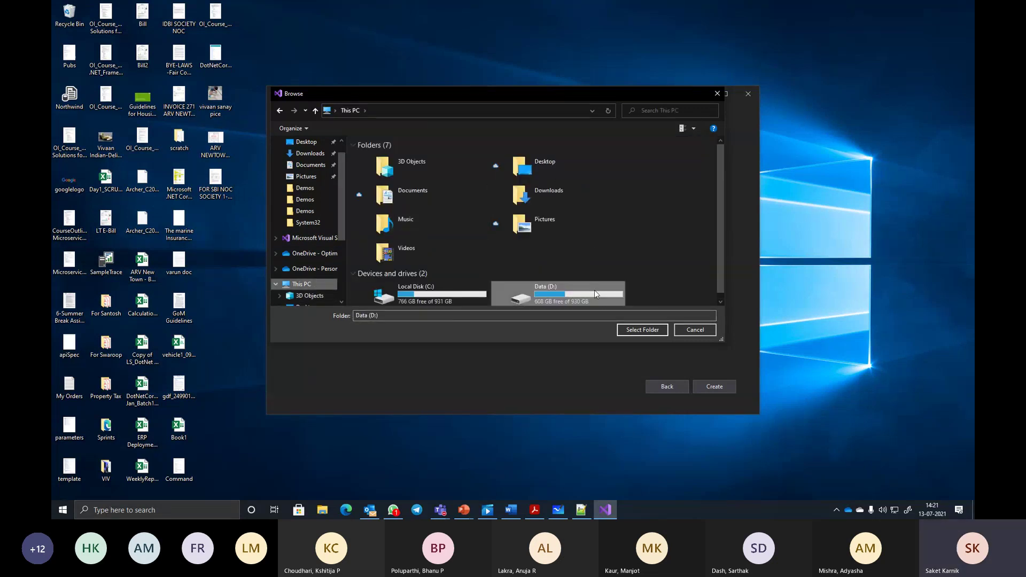
double_click(594, 290)
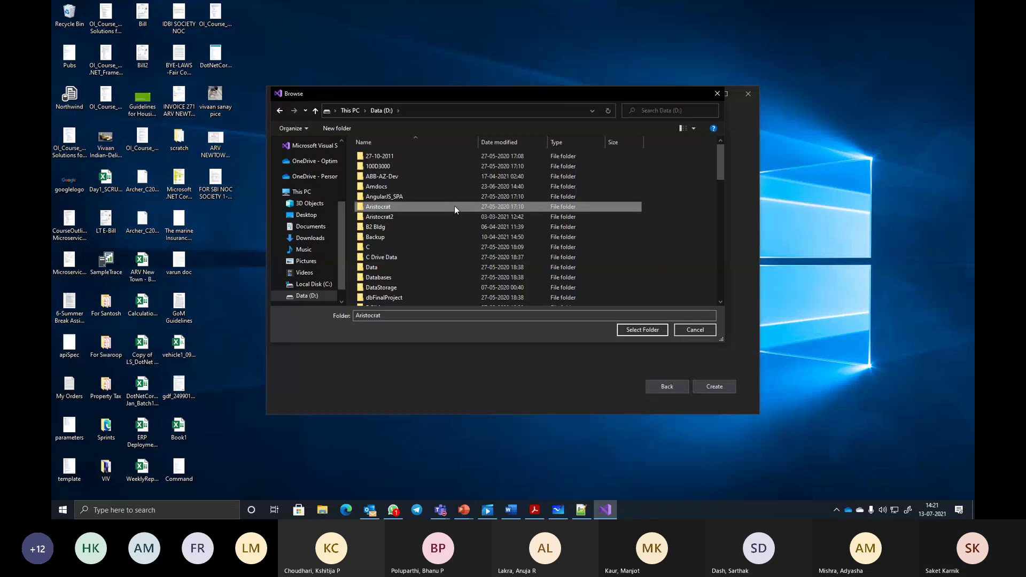
text(des)
key(Return)
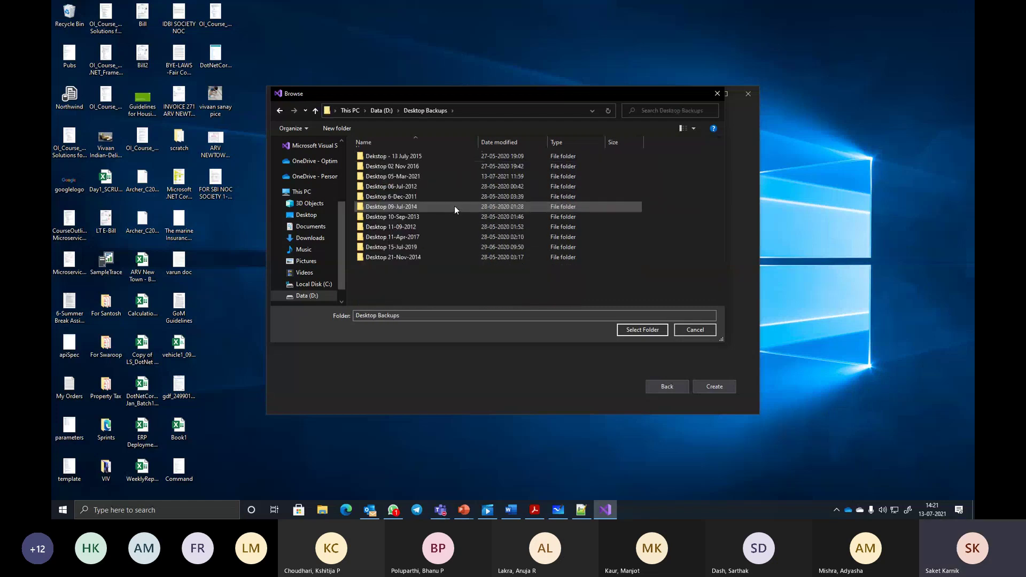
double_click(402, 177)
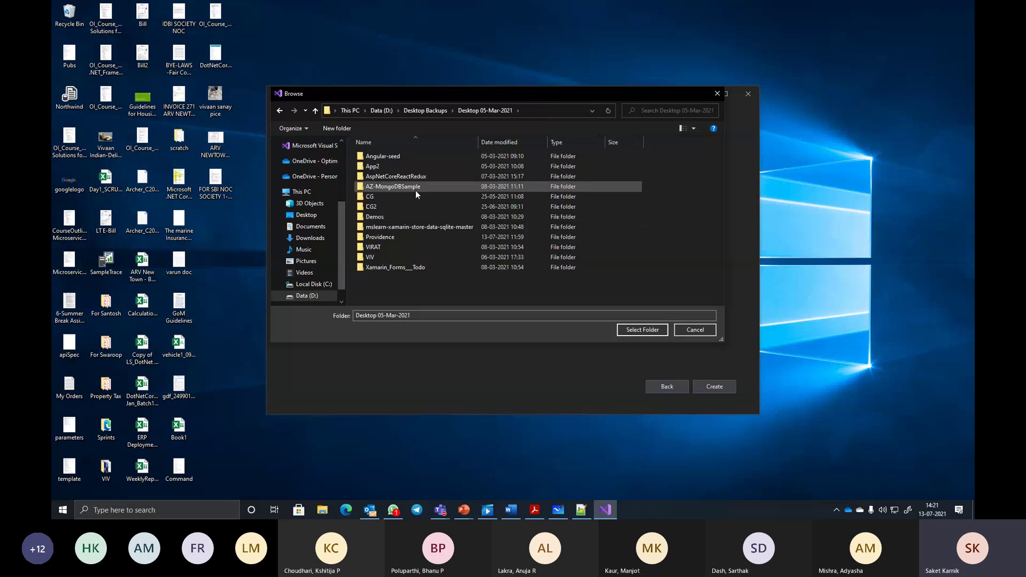
double_click(396, 237)
double_click(383, 156)
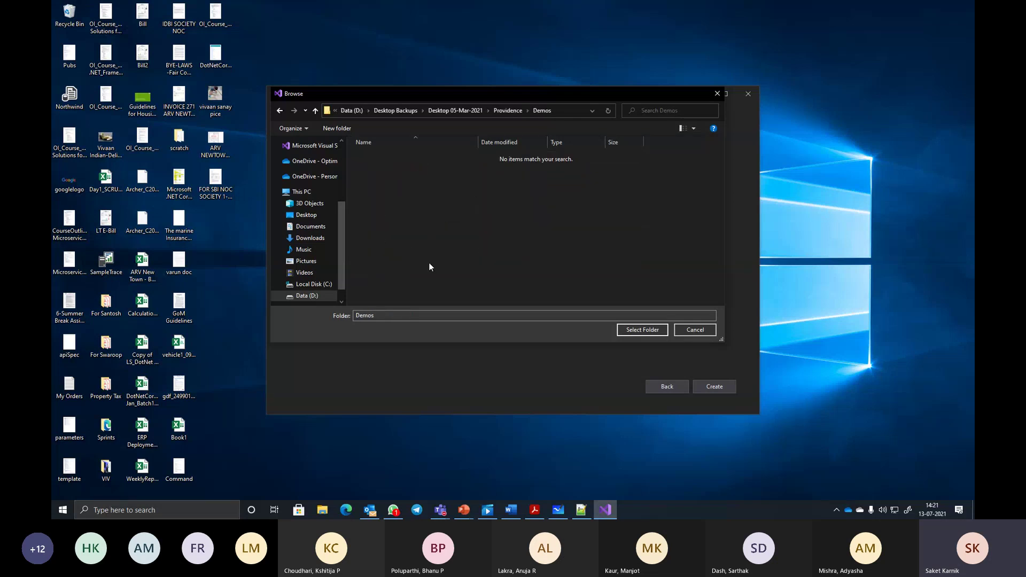
click(642, 330)
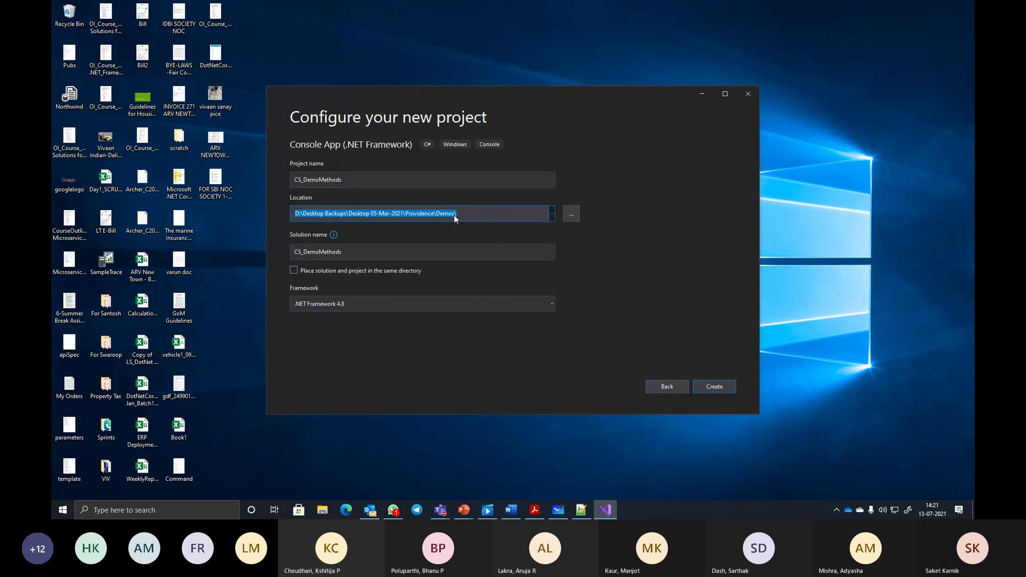
- Select .NET Framework 4.8 as the target framework and create the CS_DemoMethods project
click(353, 182)
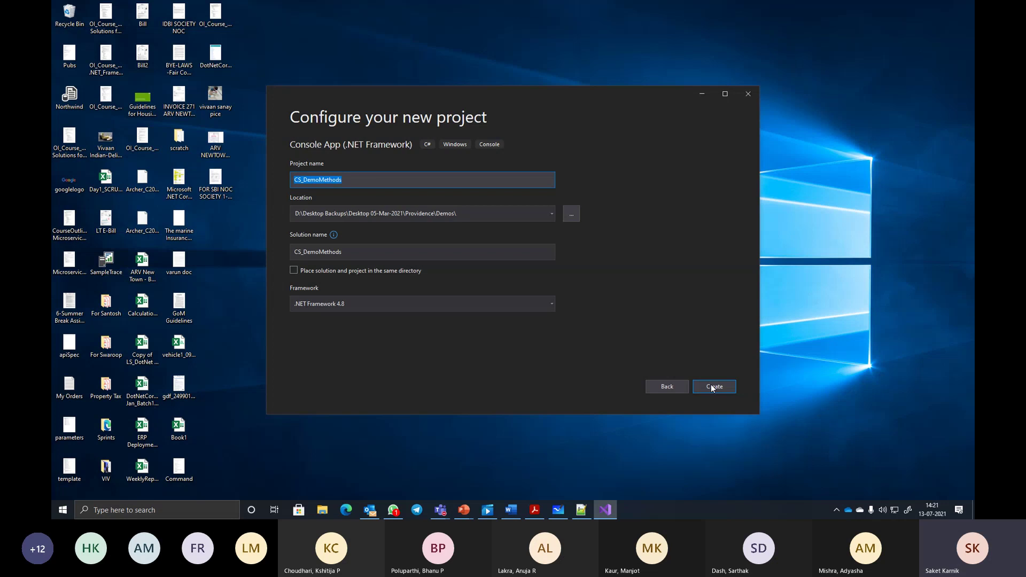
click(444, 305)
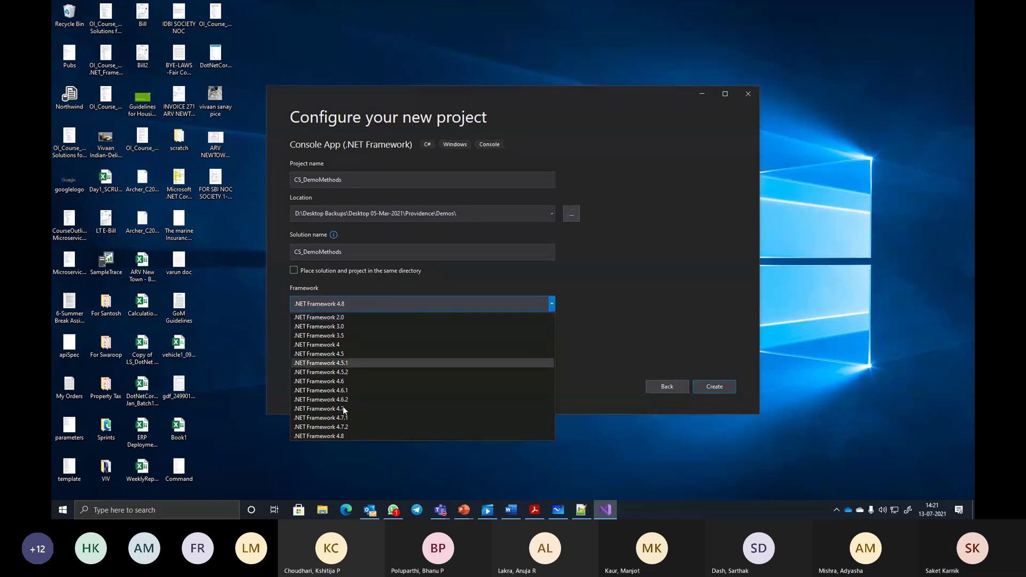
click(341, 435)
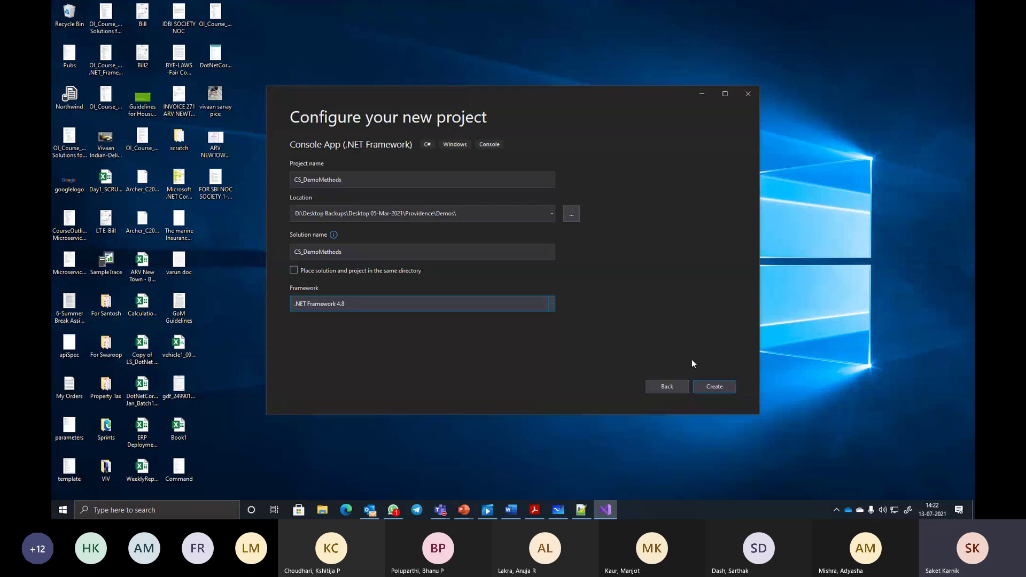
click(719, 389)
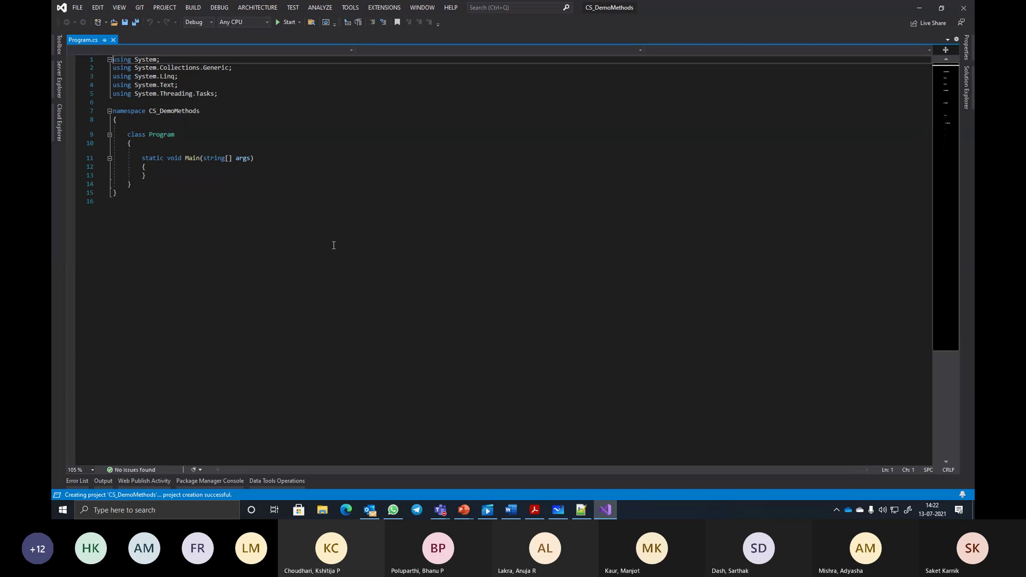
- Examine the using directives, namespace declaration, Program class and Main method in Program.cs
scroll(332, 245, up, 2)
scroll(268, 257, up, 2)
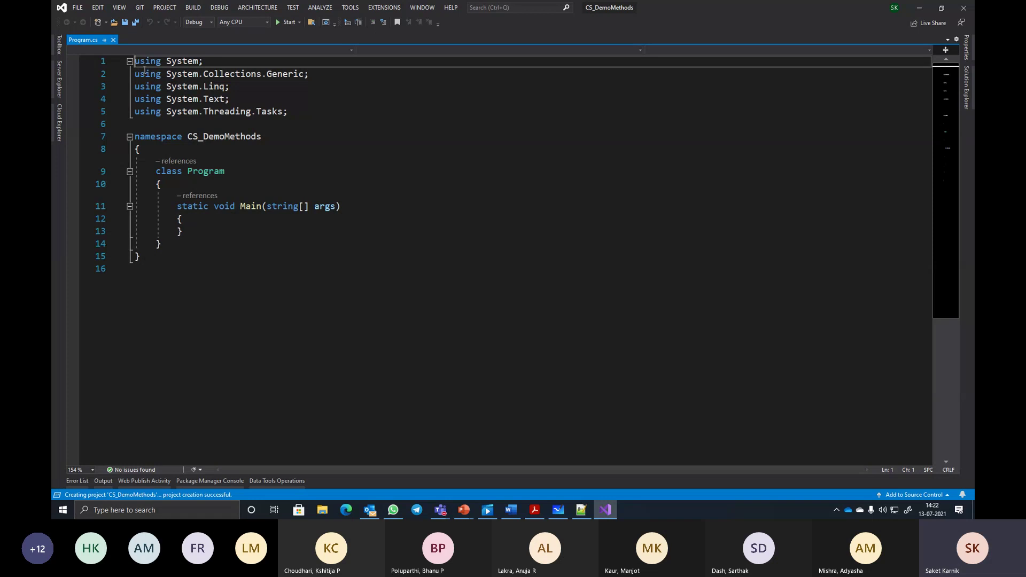
drag(135, 61, 351, 127)
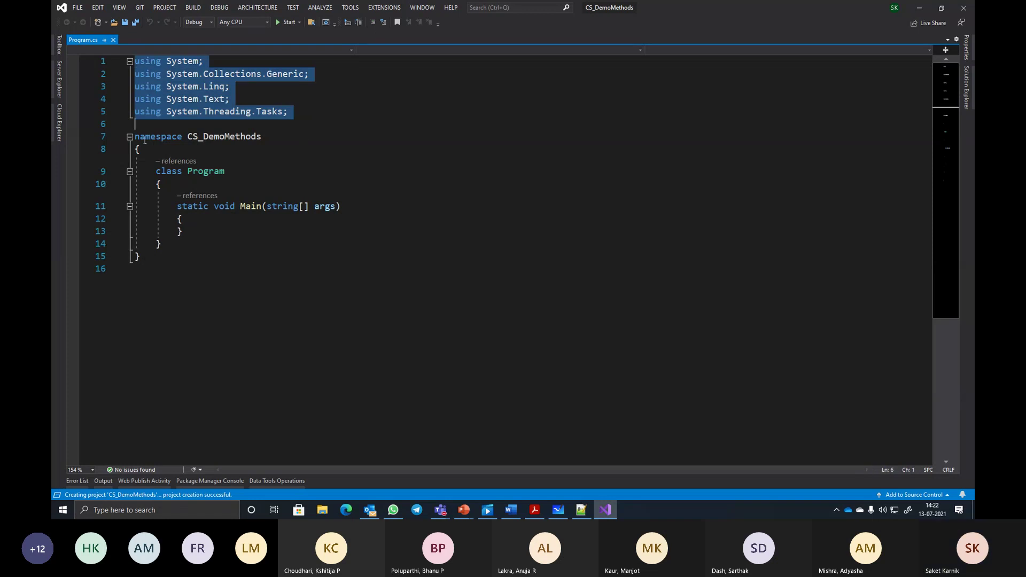
drag(135, 136, 287, 137)
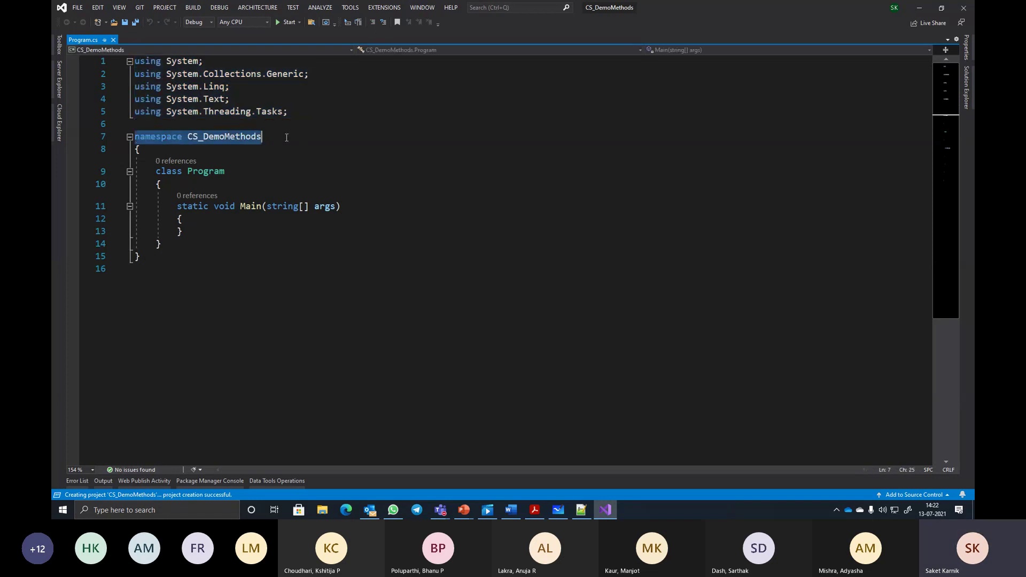
drag(160, 171, 238, 171)
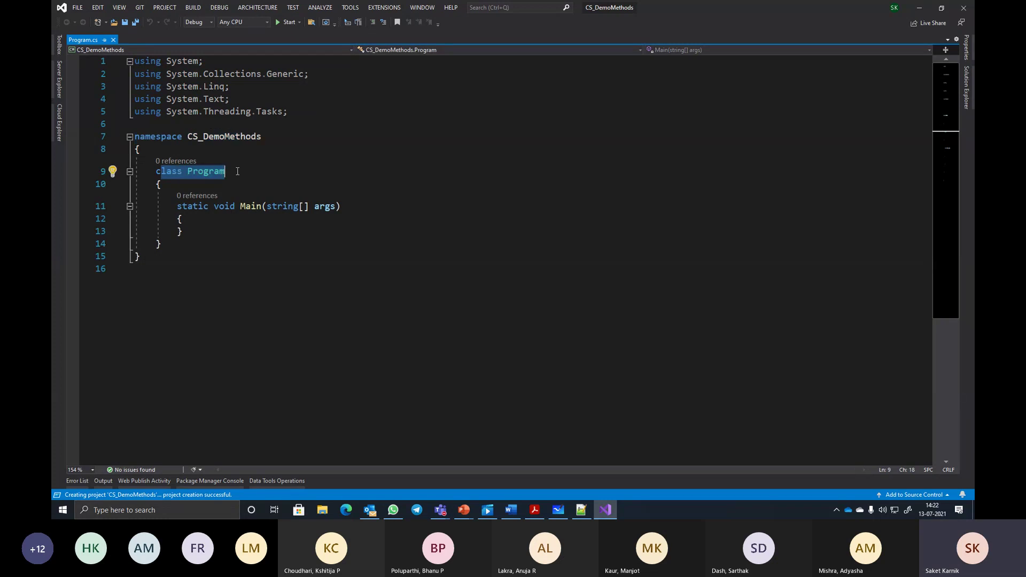
drag(178, 206, 342, 207)
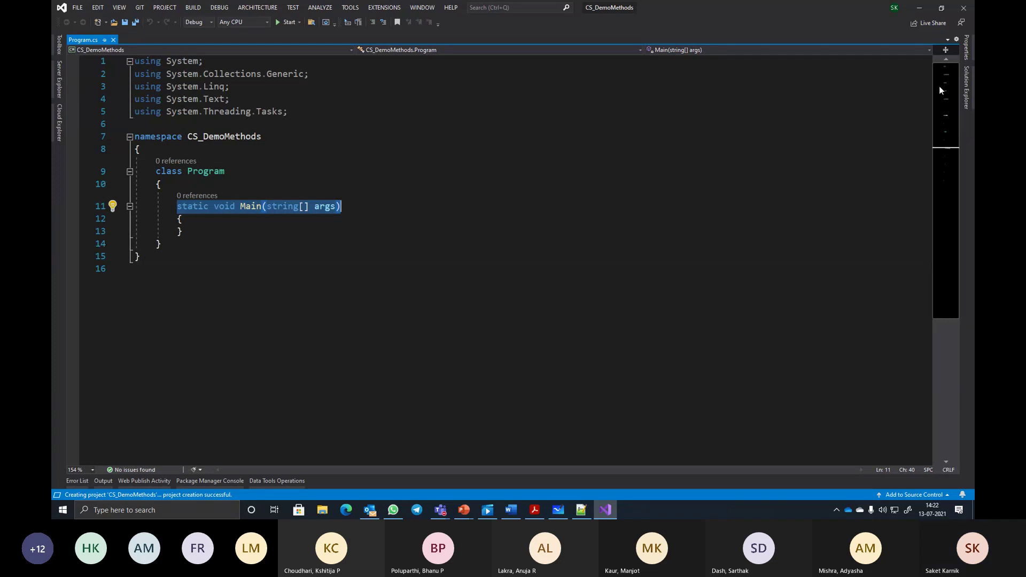
- Show the project files in Solution Explorer and select the CS_DemoMethods solution
click(967, 93)
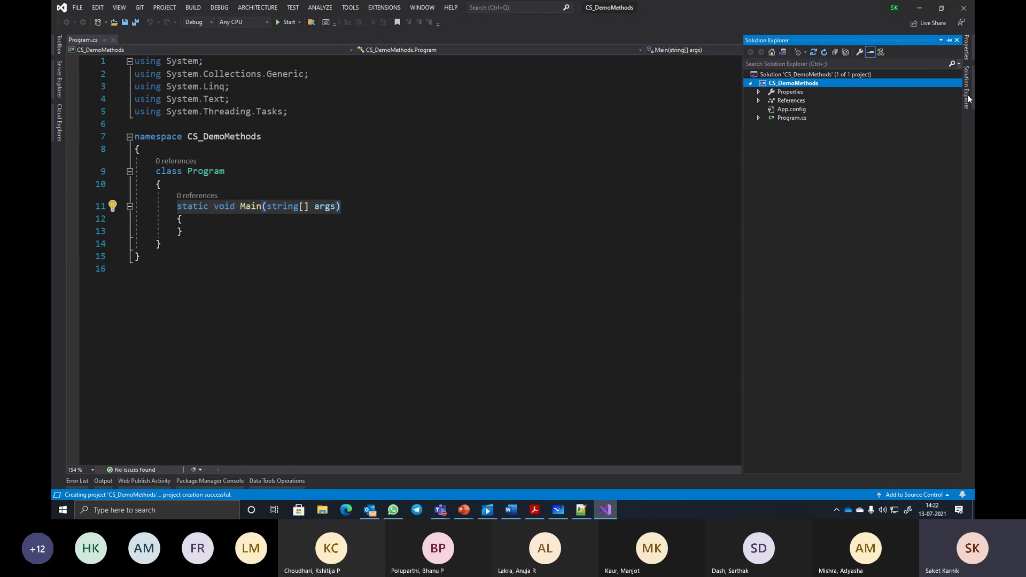
click(119, 8)
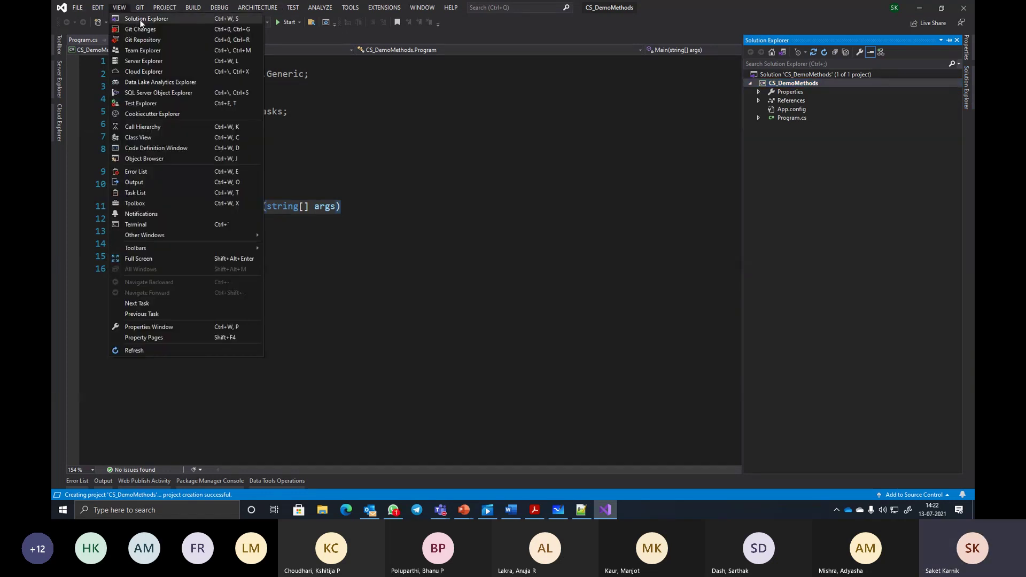
click(916, 140)
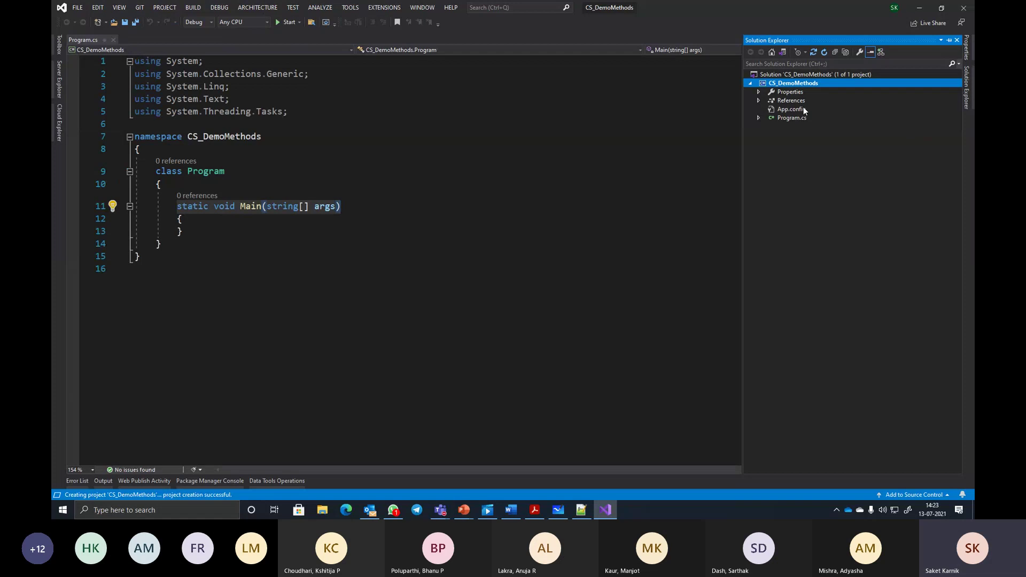
click(769, 75)
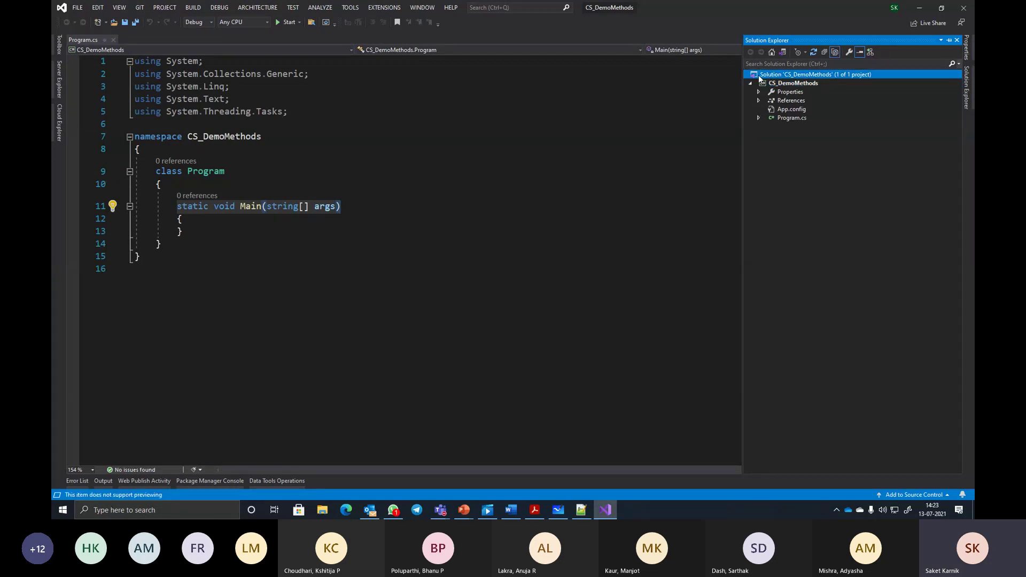